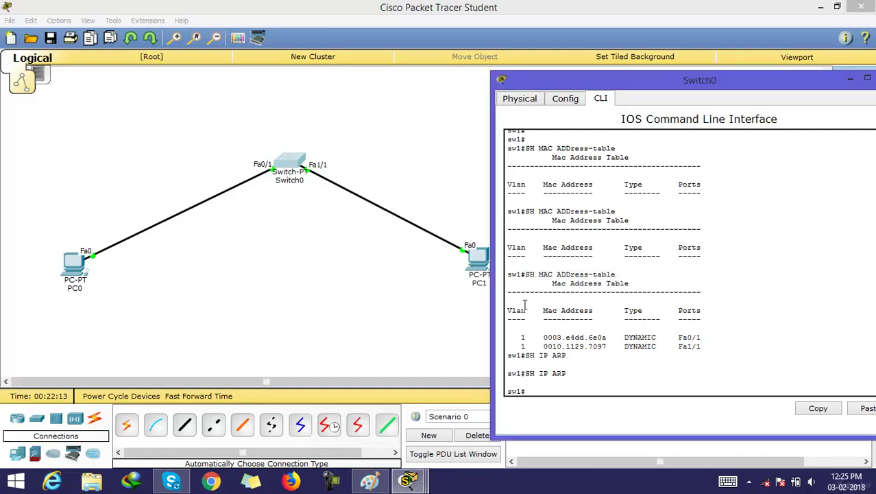
Highlight the SH MAC ADDress-table command and the DYNAMIC type in its first row.
left_click_drag(527, 273, 621, 274)
left_click_drag(521, 337, 710, 338)
double_click(656, 337)
left_click(657, 338)
double_click(646, 338)
Run SH IP ADD BR, then recall it and correct it to SH IP INT BR.
left_click(537, 391)
type("SH IP ADD BR")
key("Return")
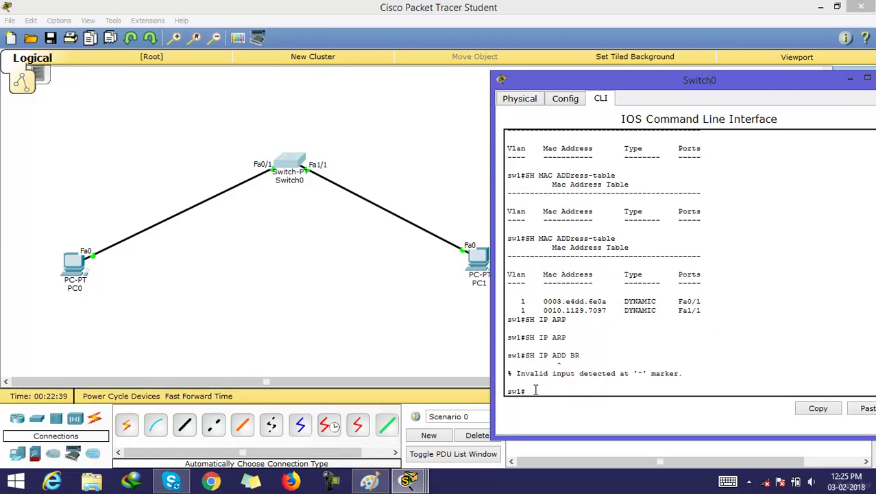
key("Up")
key("Left")
key("Left")
key("Left")
key("BackSpace")
key("BackSpace")
key("BackSpace")
type("INTY")
key("BackSpace")
key("Return")
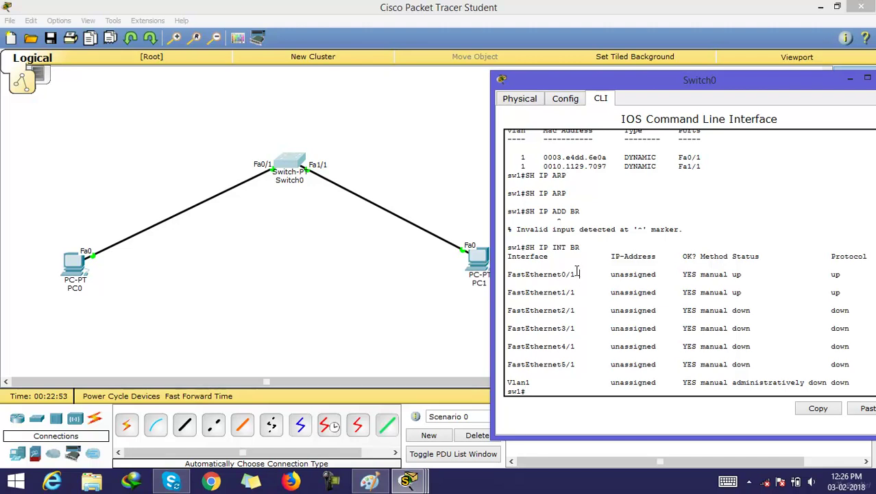
Highlight the FastEthernet0/1, 1/1 and 2/1 port names in the interface brief.
left_click_drag(580, 273, 516, 266)
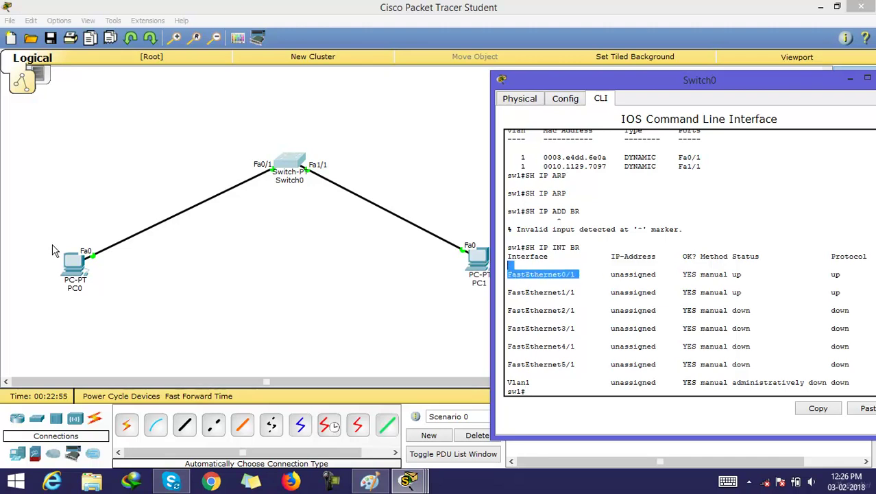
left_click(581, 293)
left_click_drag(581, 293, 500, 282)
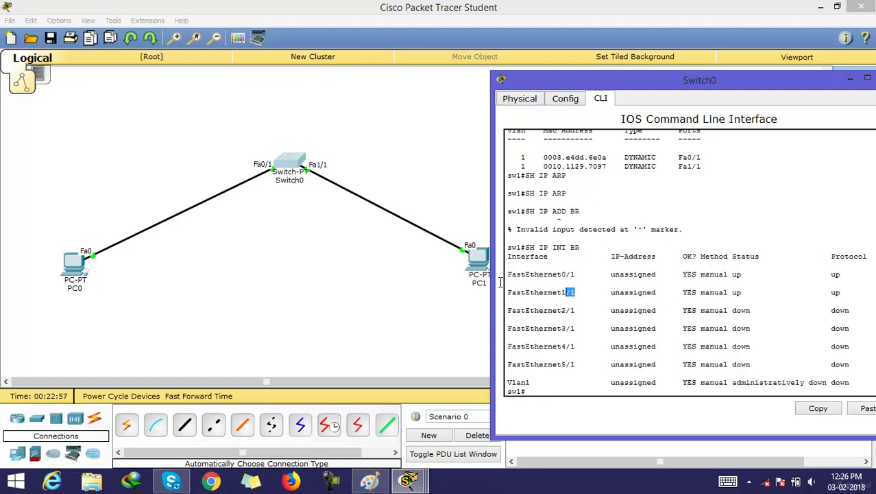
left_click(580, 310)
left_click_drag(579, 310, 507, 310)
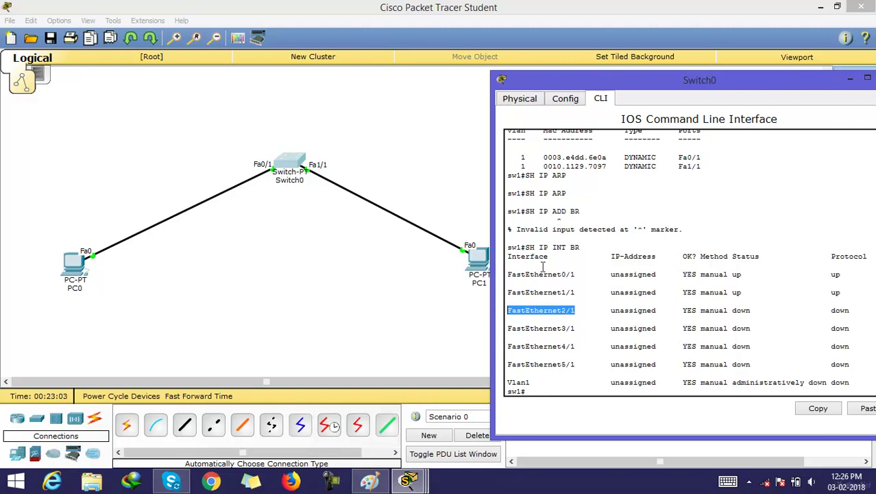
Highlight the connected ports' up status and enter global configuration with CONF T.
mouse_move(747, 283)
left_mouse_down()
mouse_move(743, 274)
mouse_move(728, 275)
mouse_move(732, 292)
left_mouse_up()
left_click(749, 274)
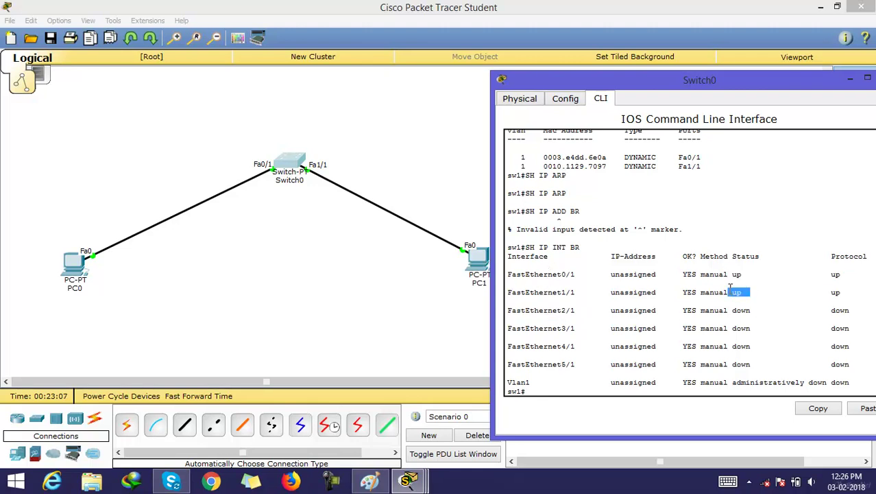
left_click_drag(851, 274, 830, 293)
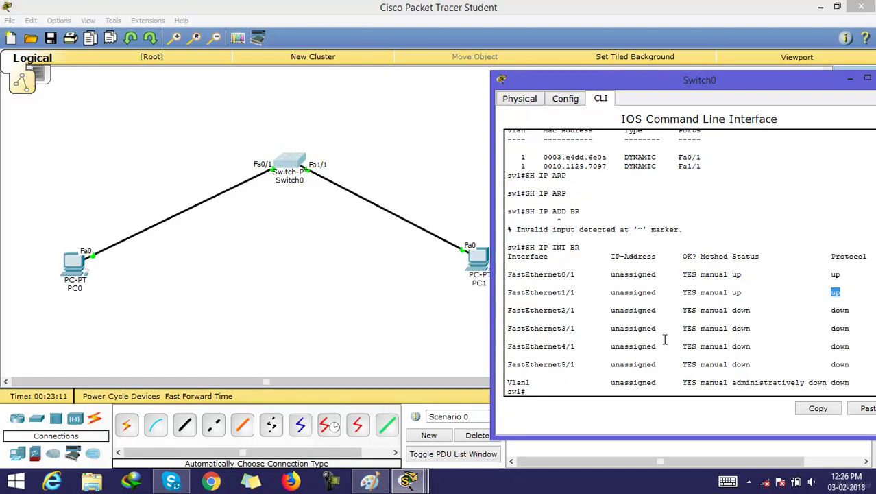
left_click(579, 310)
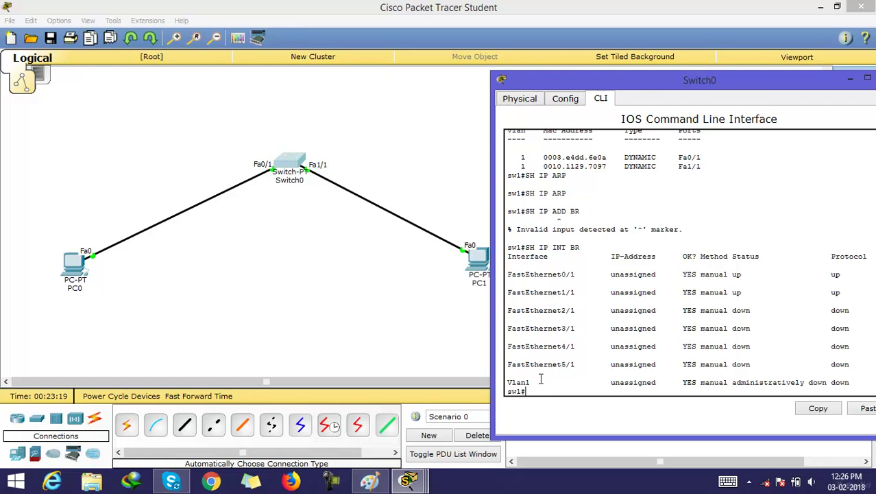
key("Return")
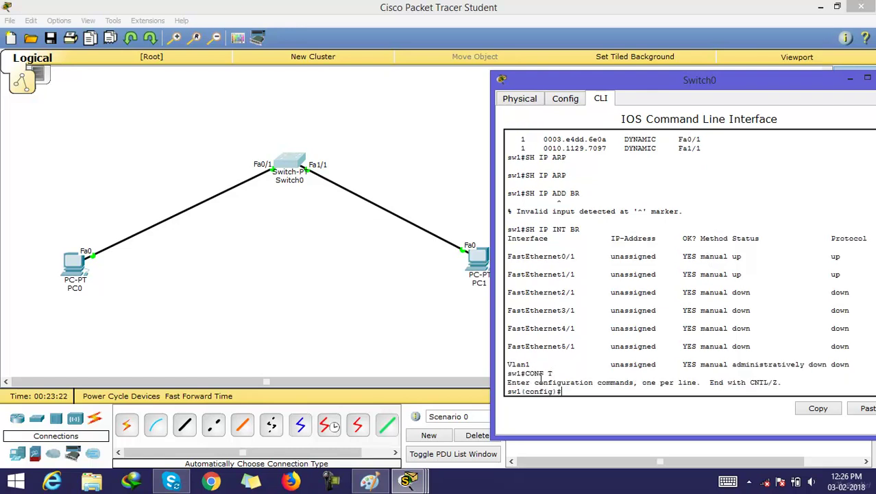
Add static MAC entry aaaa.bbbb.ccc on VLAN 1 for interface fa2/1 using Tab completion.
key("Return")
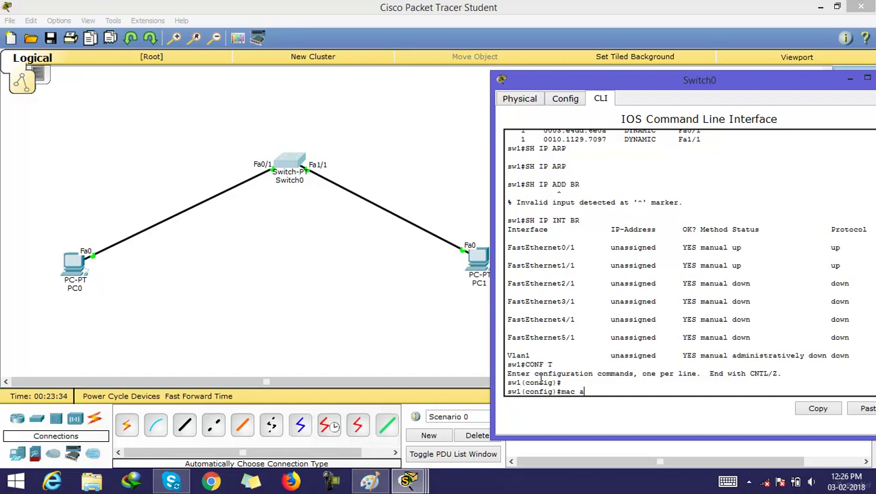
type("dd")
key("Tab")
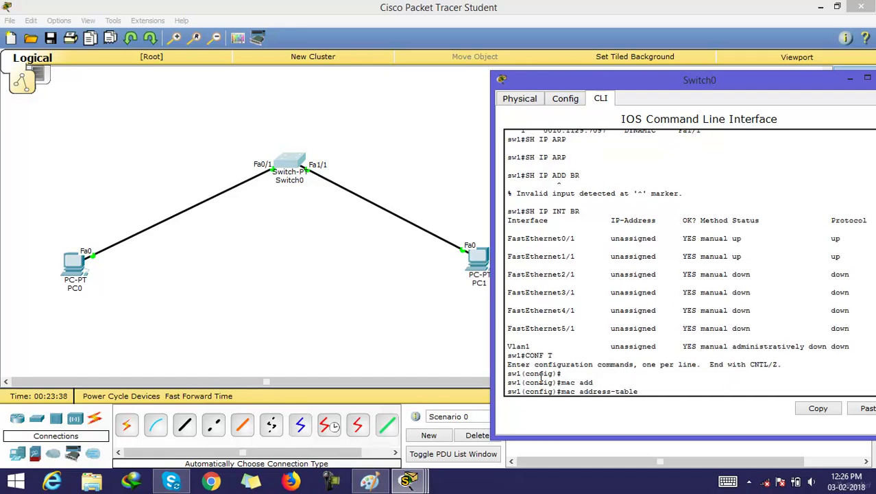
type("sta")
key("Tab")
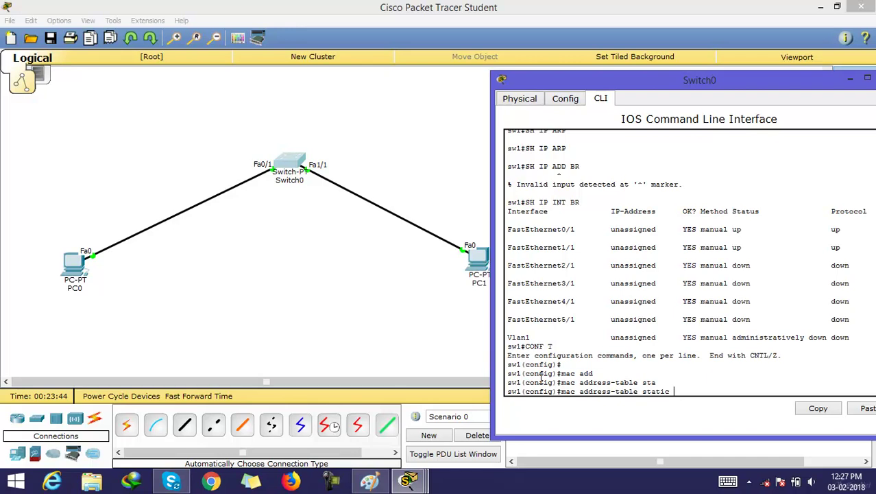
type("aaaa.bbbb.")
type("1 int fa2/")
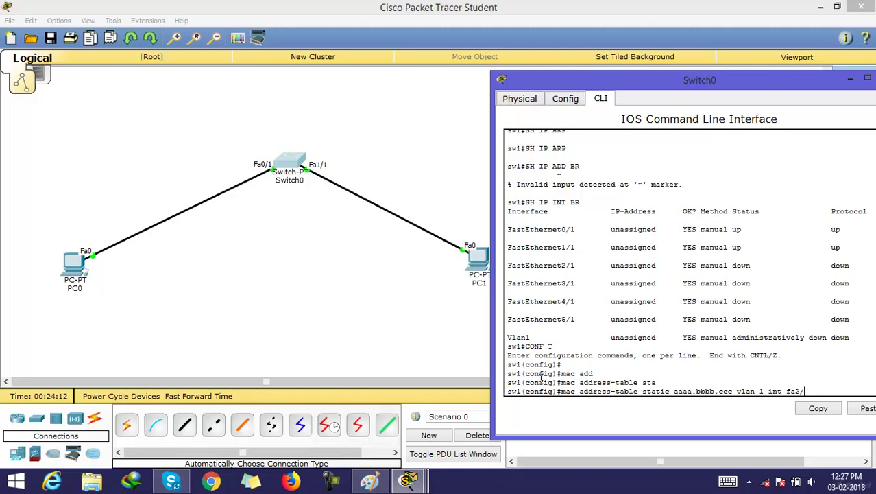
key("Return")
key("Return")
key("Return")
key("Return")
key("Return")
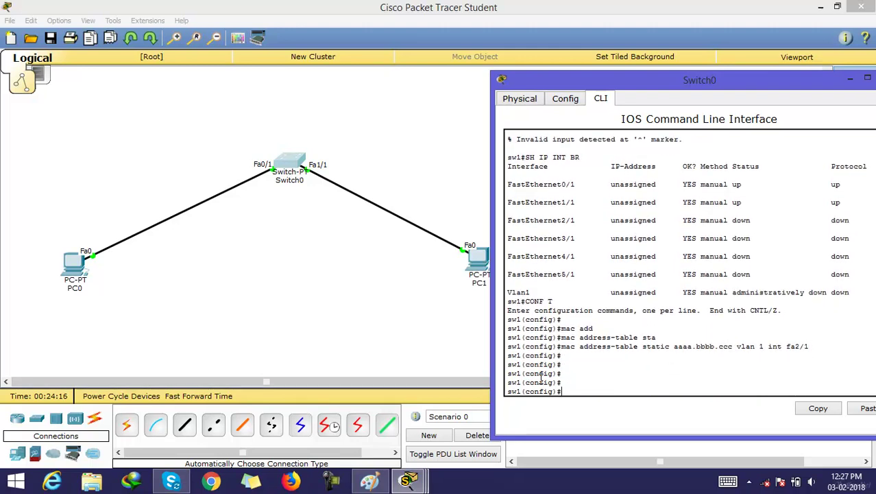
Exit configuration mode with Ctrl+Z and begin typing sh at the sw1# prompt.
key("ctrl+z")
key("Return")
key("Return")
key("Return")
key("Return")
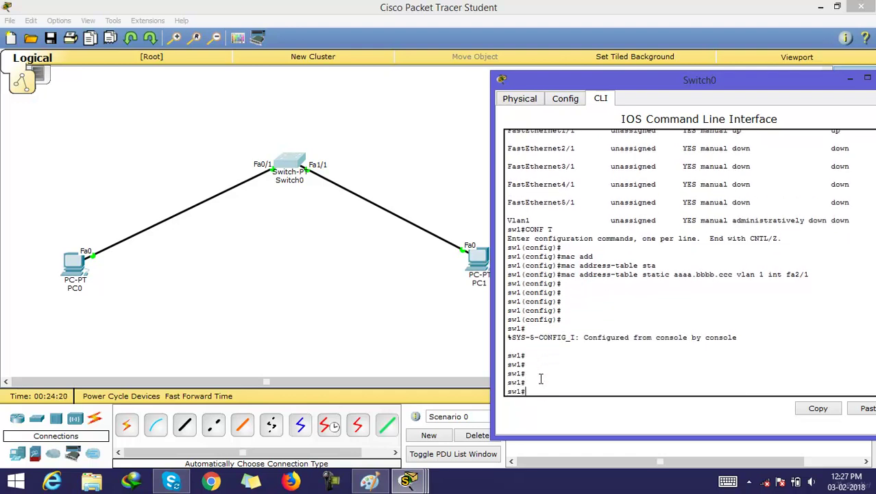
type("sh")
Run sh mac address-table and highlight the STATIC aaaa.bbbb.0ccc entry on Fa2/1.
key("Tab")
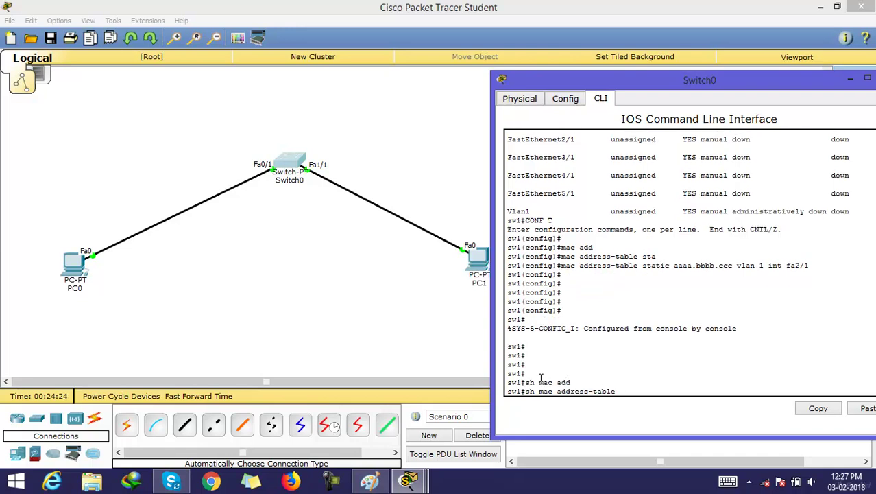
key("Return")
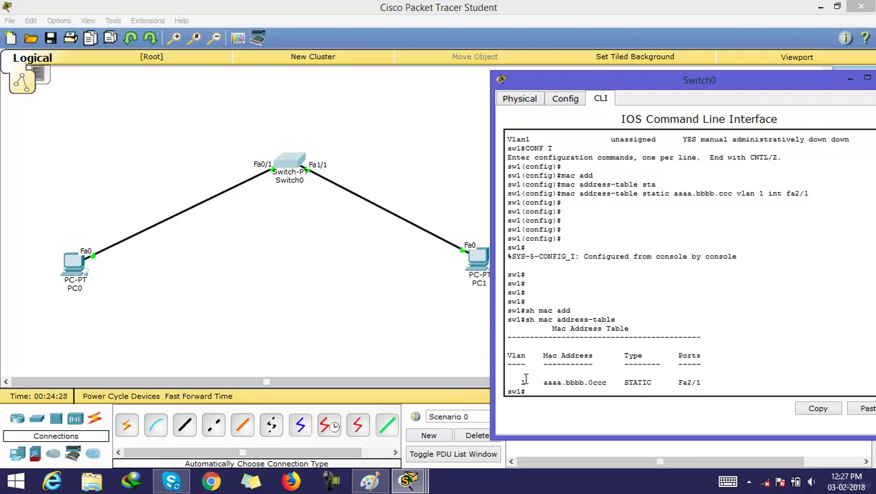
left_click(542, 382)
left_click_drag(622, 382, 684, 376)
left_click(676, 382)
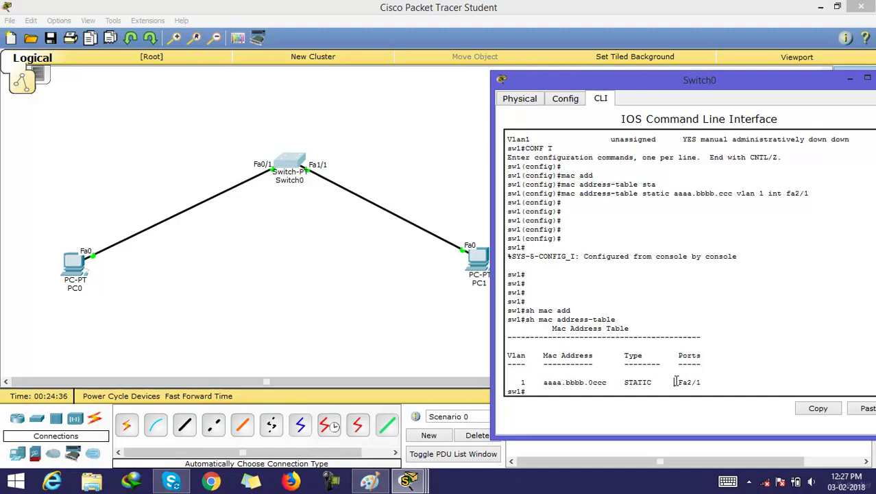
left_click(656, 382)
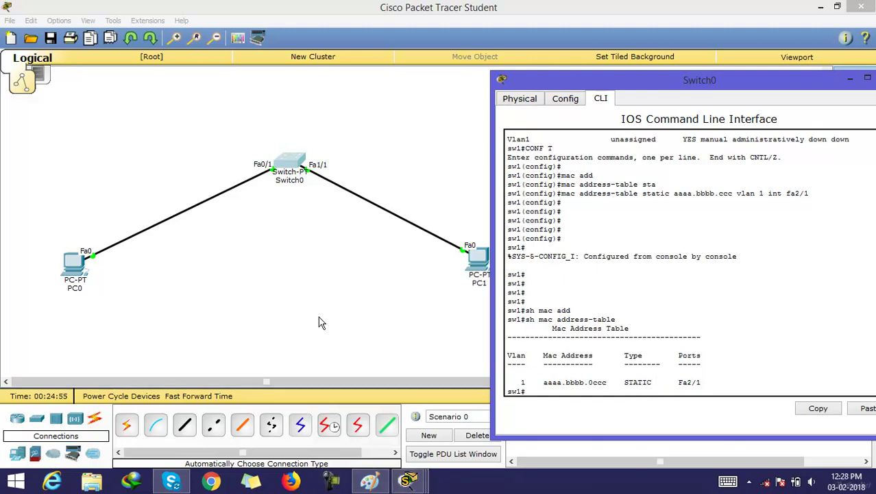
Send a simple PDU from PC0 to PC1, then reopen Switch0's CLI.
left_click(489, 330)
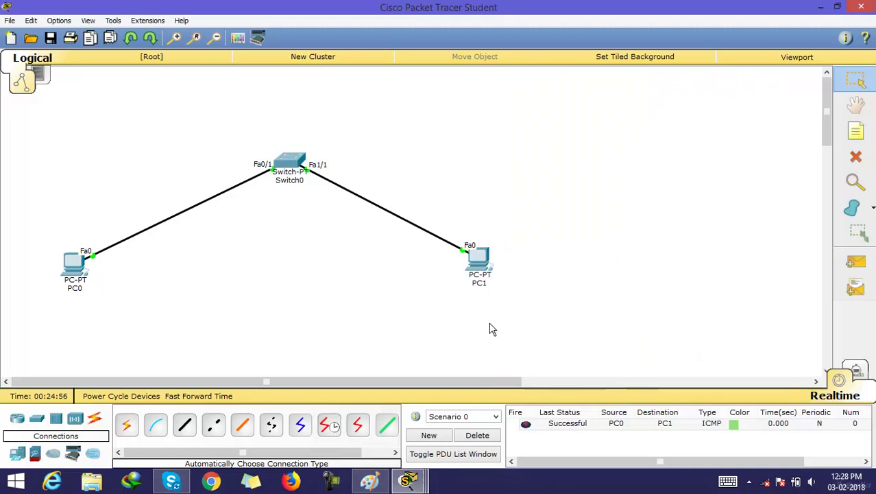
left_click(855, 262)
left_click(75, 266)
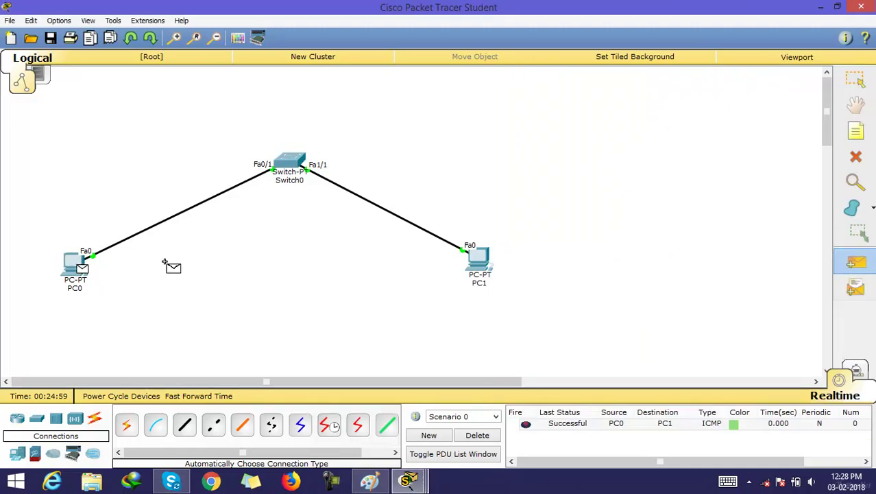
left_click(478, 268)
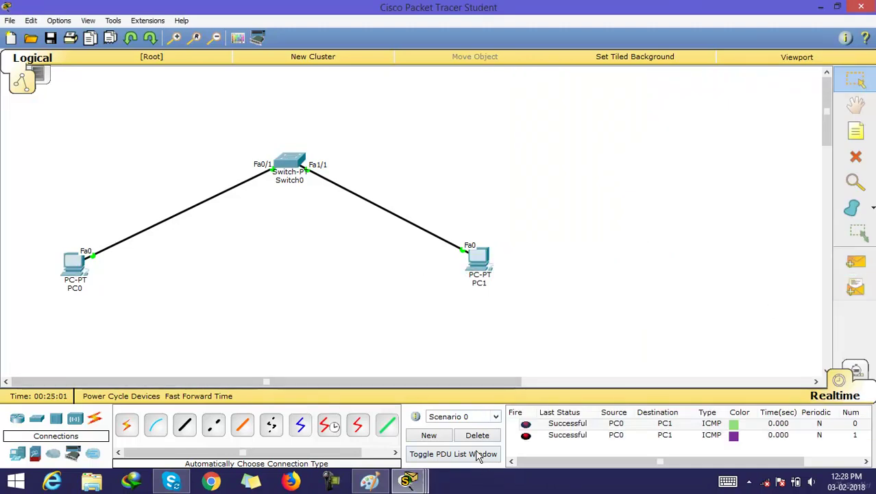
left_click(296, 168)
left_click(547, 391)
Rerun sh mac address-table, highlight the DYNAMIC and static Fa2/1 entries, then switch to Paint.
key("Up")
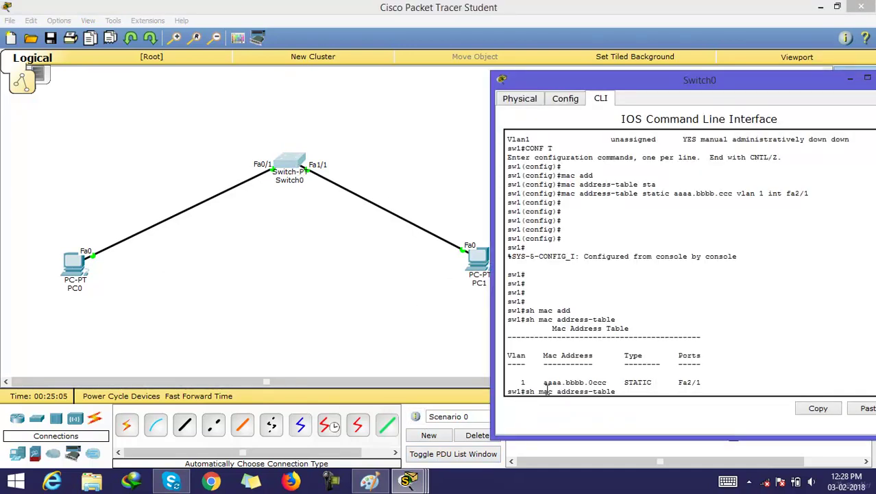
key("Return")
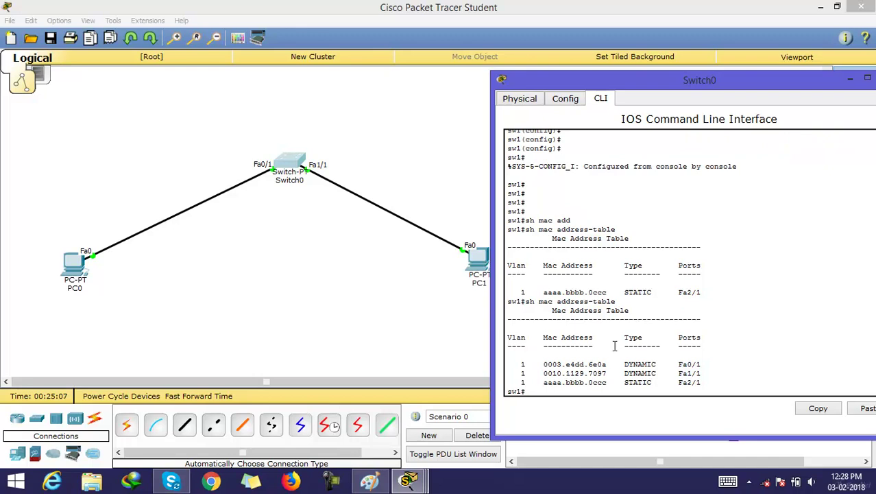
mouse_move(660, 364)
left_mouse_down()
mouse_move(624, 364)
mouse_move(659, 373)
left_mouse_up()
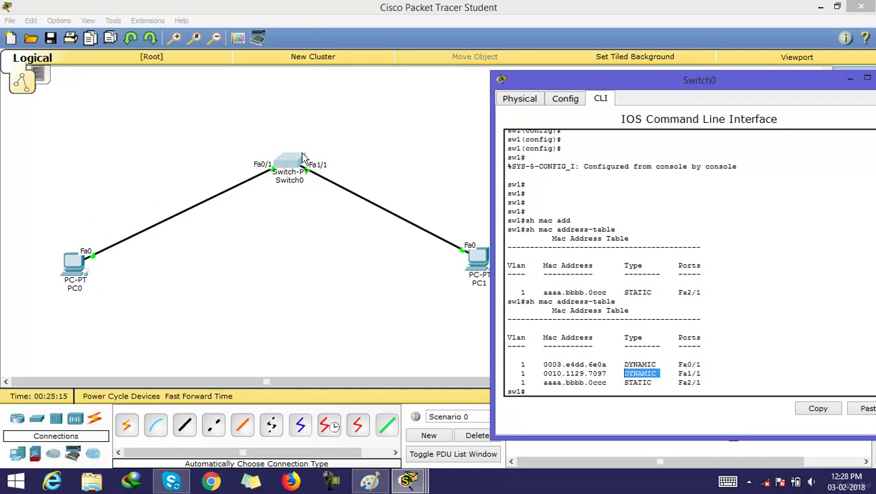
left_click_drag(658, 382, 509, 382)
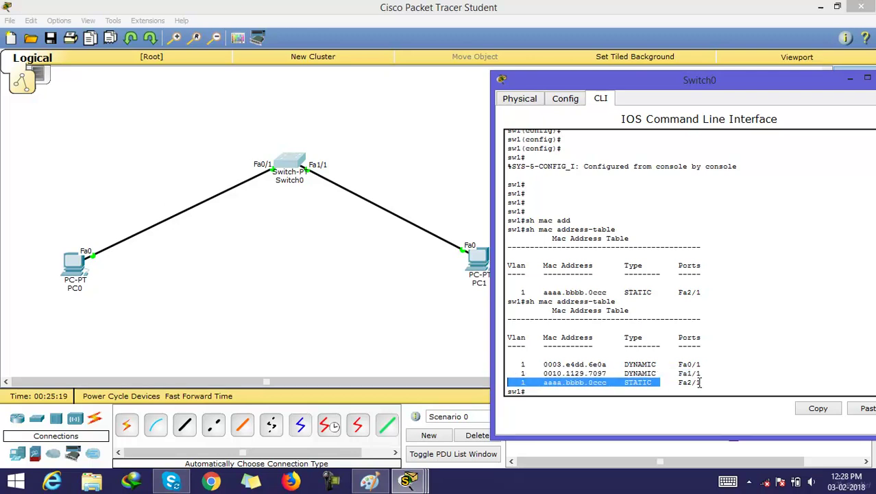
left_click_drag(707, 382, 511, 382)
left_click(542, 386)
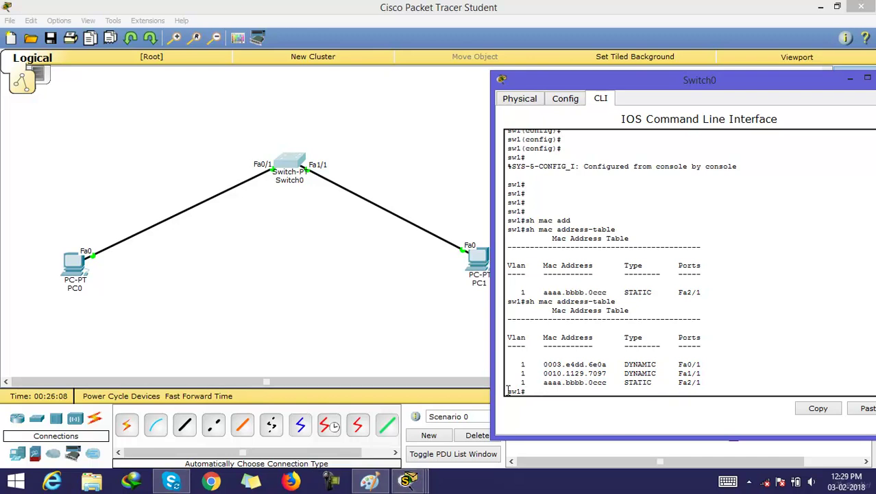
left_click(375, 483)
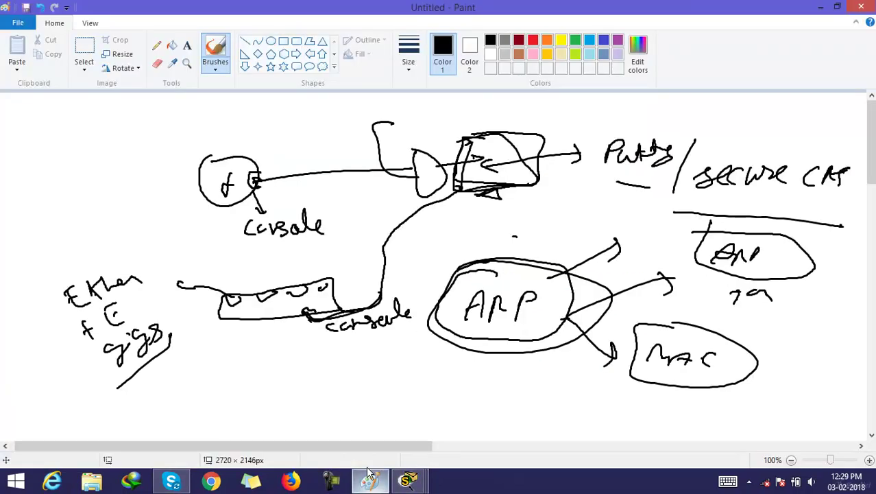
Draw a circled R for the router with 'NO Shut' written beside it.
left_click_drag(203, 200, 218, 200)
mouse_move(249, 357)
left_mouse_down()
mouse_move(251, 386)
mouse_move(272, 384)
left_mouse_up()
mouse_move(264, 342)
left_mouse_down()
mouse_move(270, 366)
mouse_move(324, 361)
mouse_move(318, 380)
mouse_move(352, 373)
mouse_move(349, 362)
mouse_move(398, 371)
left_mouse_up()
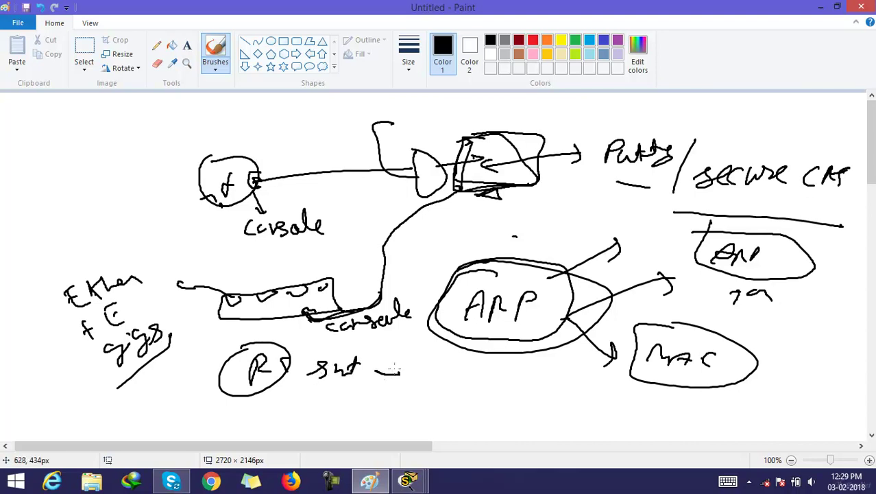
mouse_move(435, 394)
left_mouse_down()
mouse_move(458, 377)
mouse_move(472, 388)
mouse_move(510, 391)
mouse_move(507, 403)
mouse_move(579, 382)
left_mouse_up()
Draw a switch box with a circled 'No shut' note and arrow beside it.
mouse_move(263, 406)
left_mouse_down()
mouse_move(298, 420)
mouse_move(245, 411)
mouse_move(281, 413)
mouse_move(255, 420)
left_mouse_up()
mouse_move(327, 420)
left_mouse_down()
mouse_move(371, 417)
mouse_move(393, 411)
mouse_move(396, 426)
mouse_move(411, 415)
mouse_move(454, 420)
left_mouse_up()
mouse_move(453, 375)
left_mouse_down()
mouse_move(413, 398)
mouse_move(585, 398)
mouse_move(571, 374)
mouse_move(419, 374)
left_mouse_up()
left_click_drag(632, 383, 616, 403)
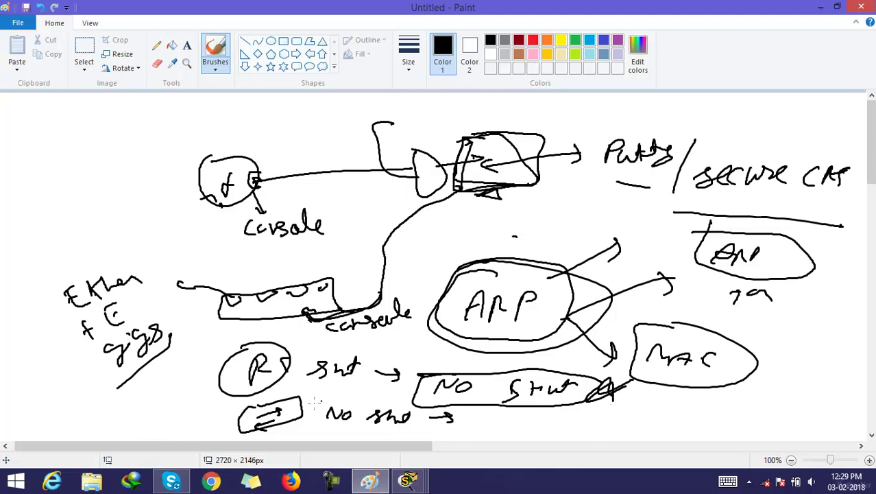
mouse_move(339, 396)
left_mouse_down()
mouse_move(304, 426)
mouse_move(361, 434)
mouse_move(427, 425)
mouse_move(422, 401)
mouse_move(388, 399)
mouse_move(299, 404)
mouse_move(308, 401)
mouse_move(315, 417)
mouse_move(310, 439)
left_mouse_up()
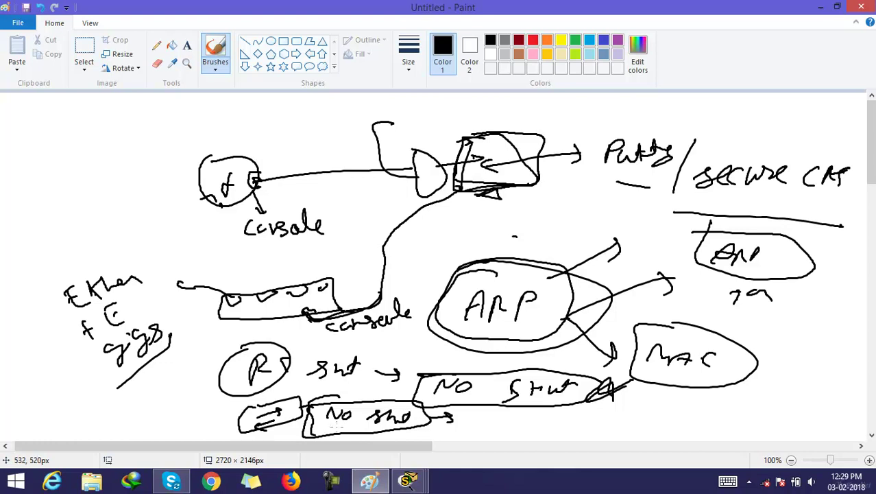
left_click(408, 480)
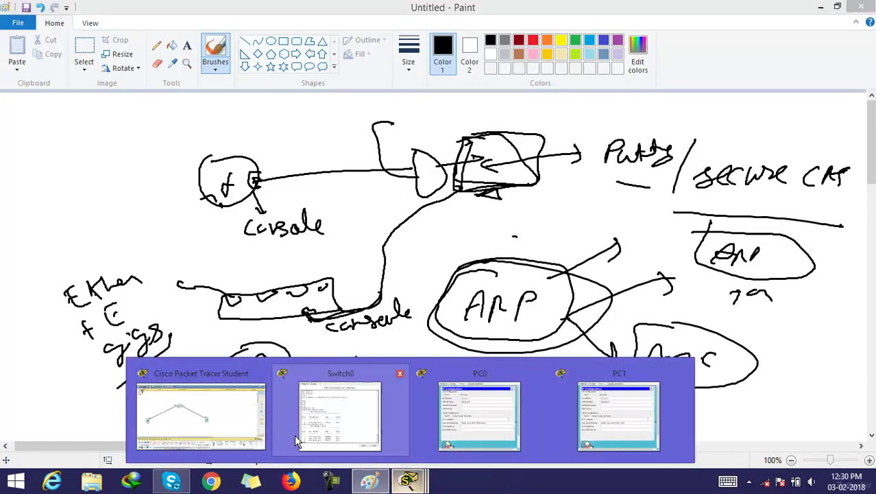
Open Switch0's CLI and enter global configuration mode with conf t.
left_click(206, 422)
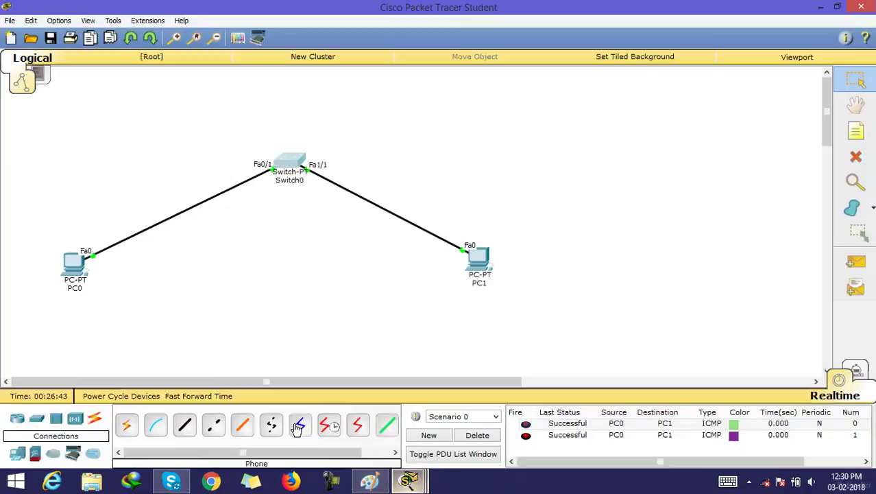
left_click(293, 166)
type("conf t")
key("Return")
key("Return")
key("Return")
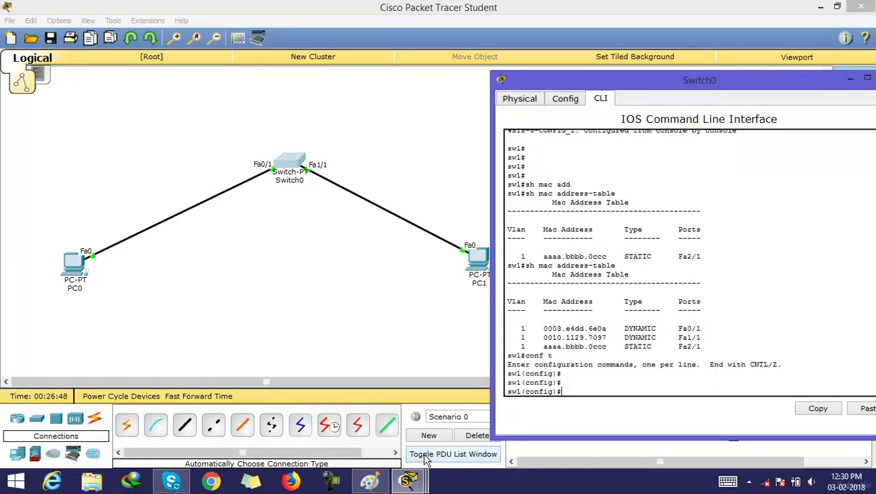
Select interface fa2/1, correcting the mistyped 2/81, and apply shutdown.
type("int fa")
type("2/81")
key("Return")
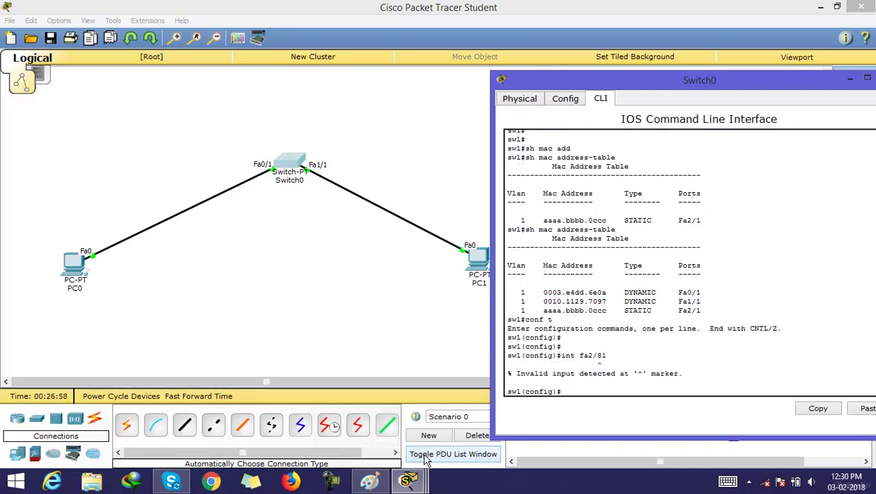
key("Up")
key("Return")
key("Return")
key("Return")
key("Return")
key("Return")
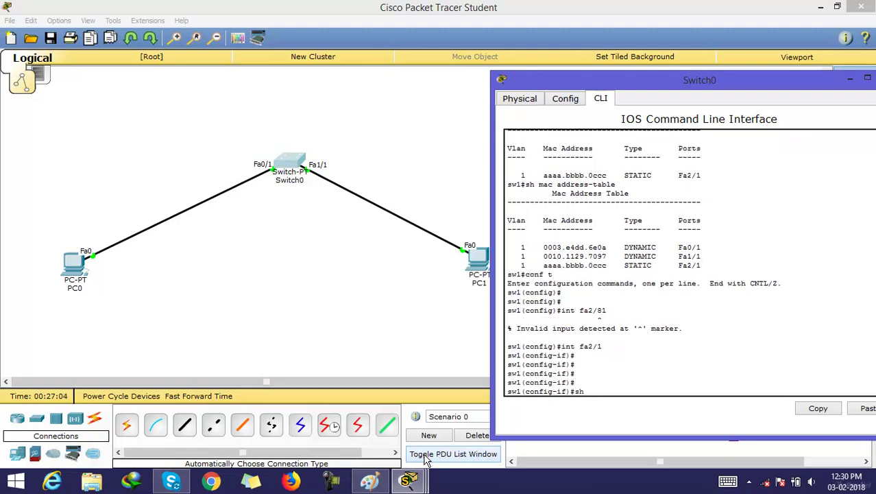
type("shut")
key("Tab")
key("Return")
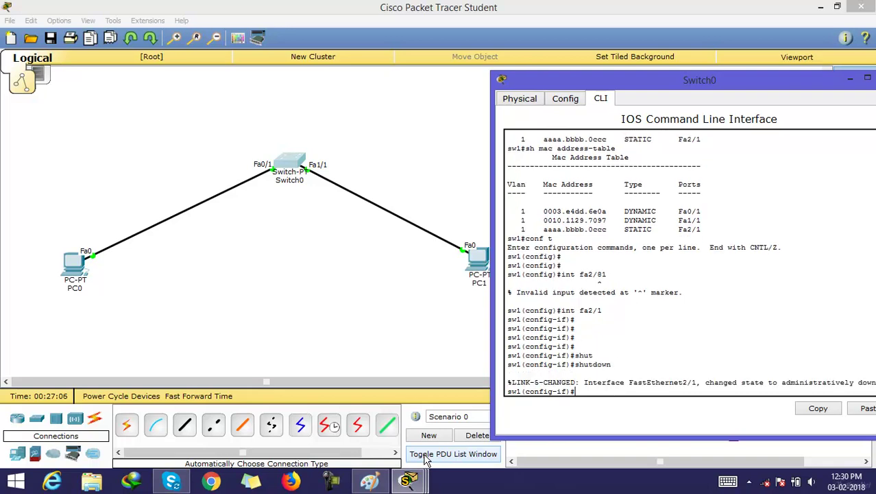
Move the Switch0 window left and highlight the 'administratively down' status message.
key("Return")
key("Return")
key("Return")
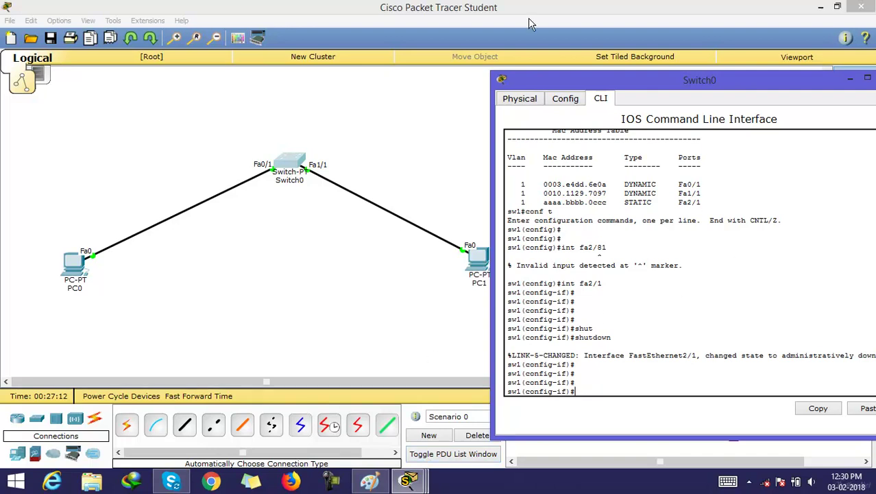
left_click_drag(570, 81, 496, 72)
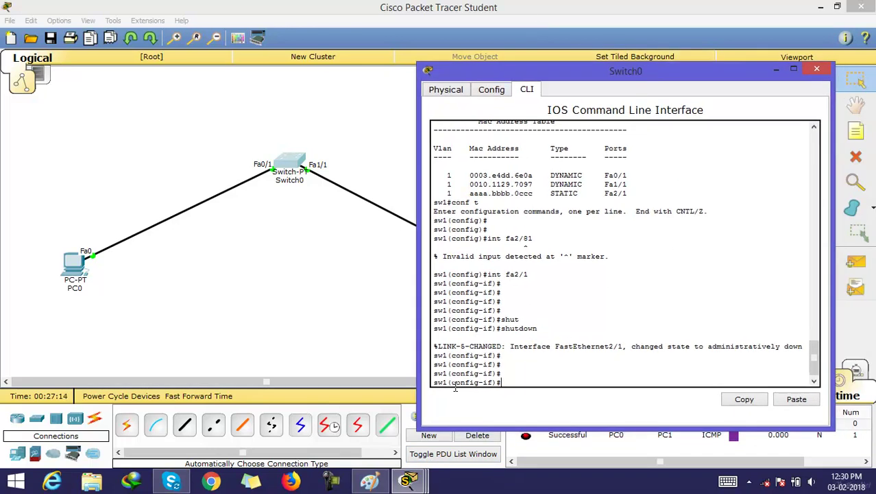
left_click_drag(630, 347, 802, 346)
left_click(805, 346)
double_click(801, 346)
left_click(508, 384)
Run do sh ip int br and highlight the FastEthernet2/1, 1/1 and 0/1 statuses.
type("do sh ip int br")
key("Return")
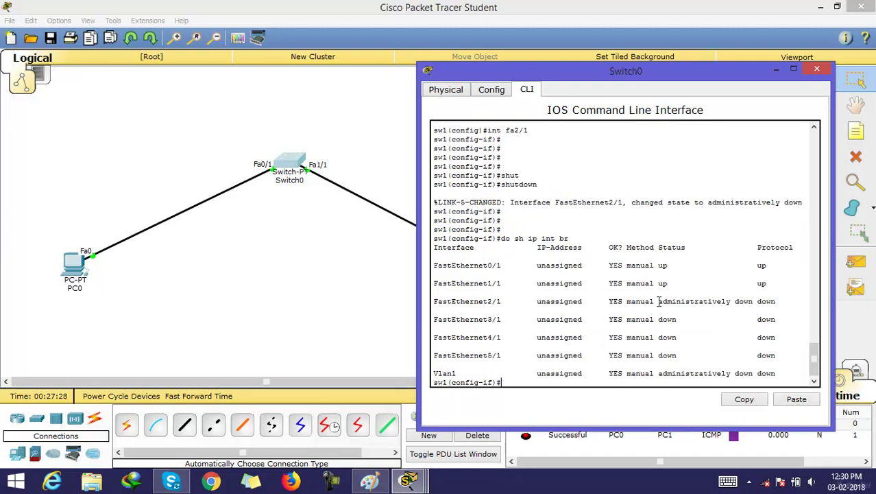
left_click_drag(657, 301, 753, 306)
left_click_drag(669, 283, 492, 282)
left_click_drag(604, 288, 615, 271)
left_click(462, 265)
Highlight the administratively down FastEthernet2/1 row and the FastEthernet3/1 row.
left_click_drag(659, 302, 745, 303)
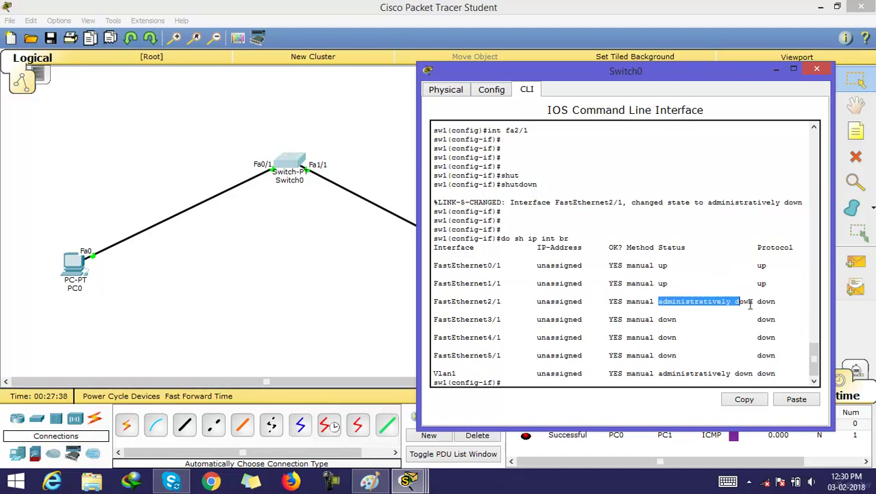
left_click_drag(685, 319, 532, 312)
left_click(441, 312)
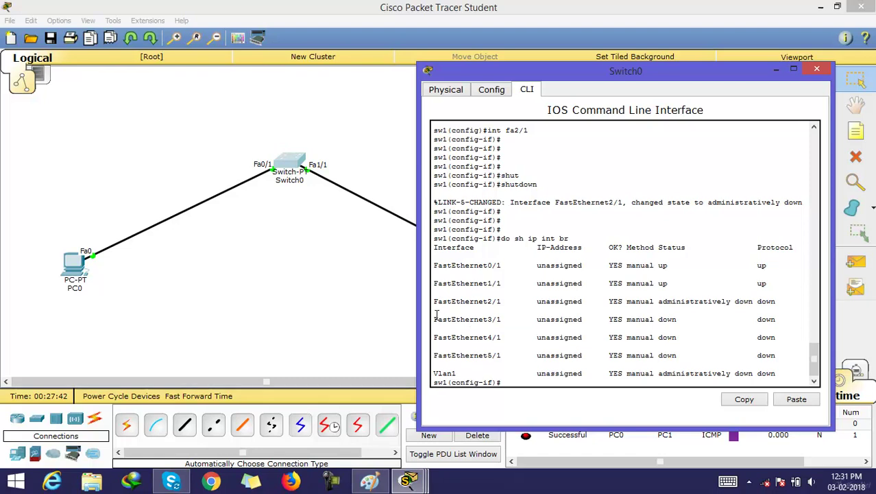
left_click_drag(436, 317, 684, 363)
left_click(679, 301)
left_click_drag(434, 301, 705, 308)
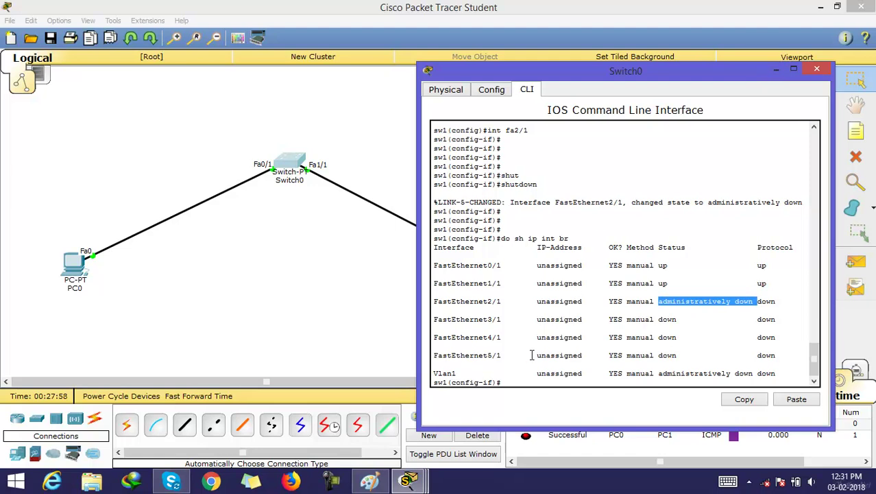
left_click(516, 374)
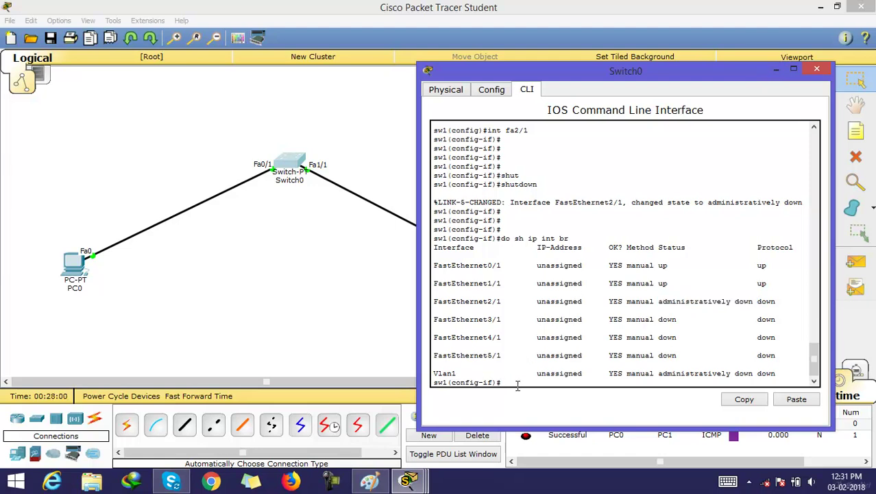
Exit interface configuration mode with ex, back to the sw1(config)# prompt.
key("Return")
key("Return")
key("Return")
key("Return")
key("Return")
key("Return")
key("Return")
key("Return")
key("Return")
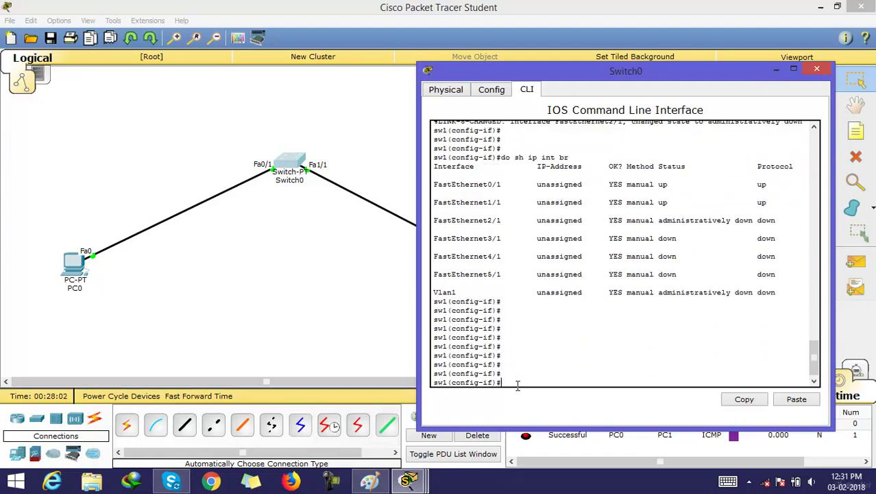
type("e")
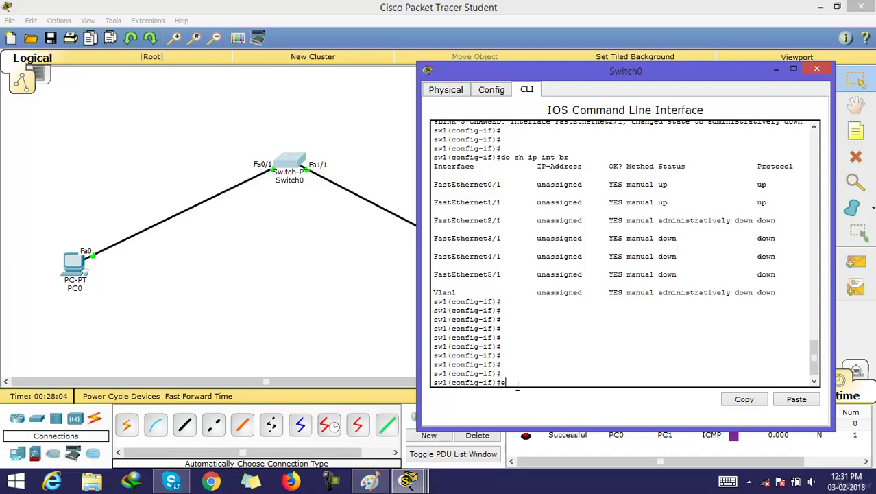
type("x")
key("Return")
key("Return")
key("Return")
key("Return")
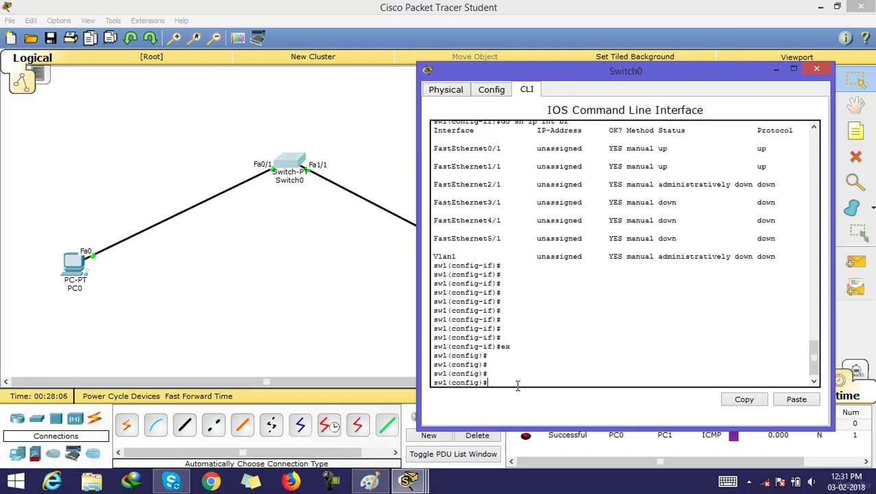
key("Return")
key("Return")
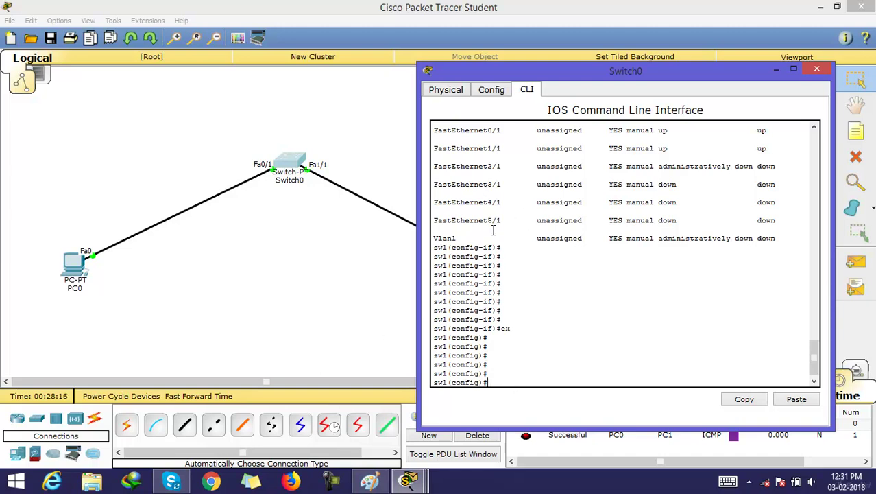
Highlight the unused FastEthernet2/1 to 5/1 ports and start the int range command.
left_click_drag(519, 221, 446, 157)
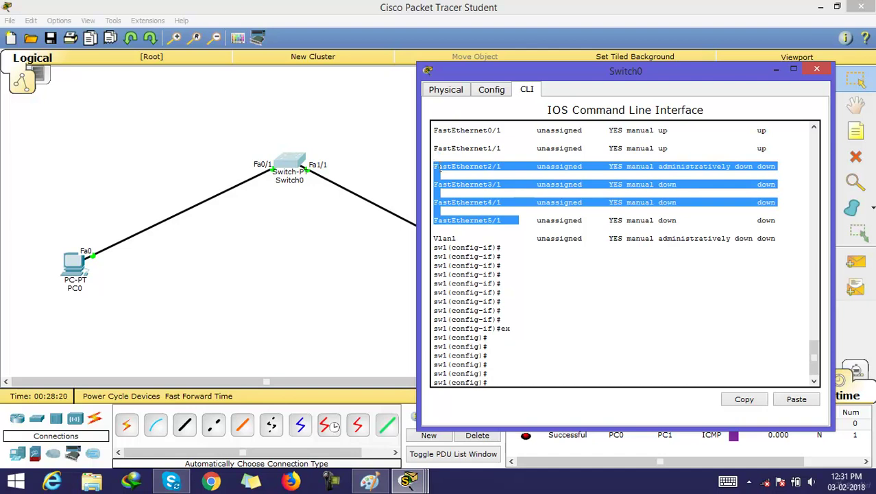
left_click(461, 171)
left_click_drag(505, 167, 433, 165)
left_click_drag(508, 185, 434, 184)
left_click_drag(509, 204, 448, 214)
left_click(508, 220)
left_click(500, 379)
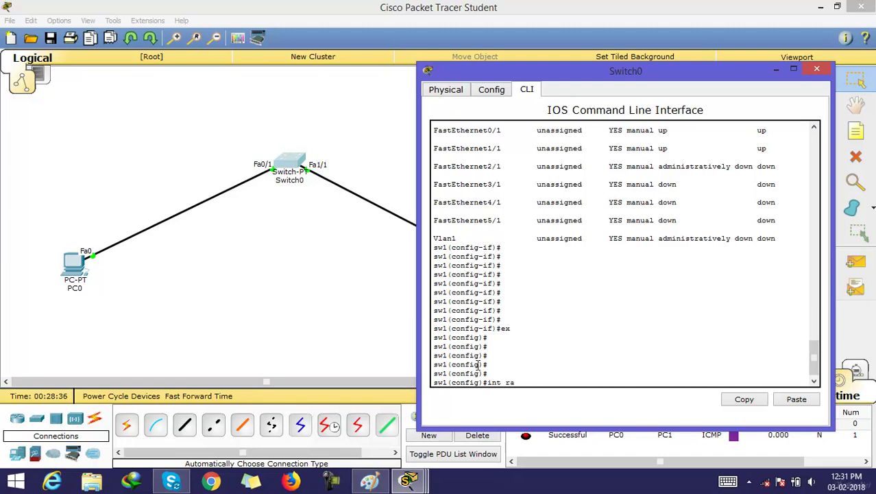
type("int ra")
key("Tab")
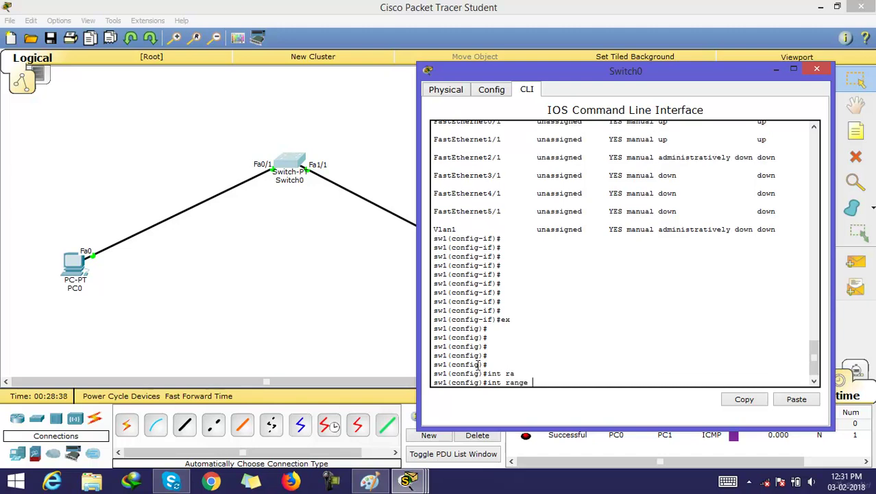